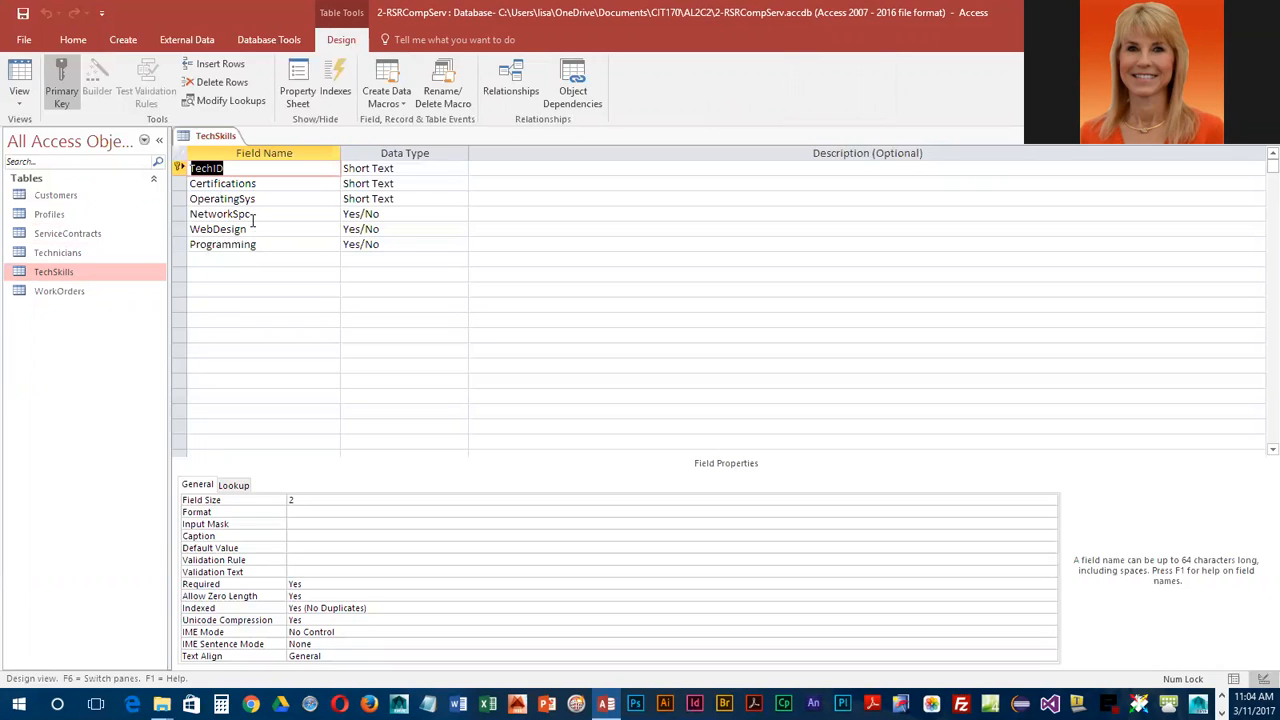
Step: Set the TechID field's Caption property to 'Technician ID' in Design view
{"action": "left_click", "coordinate": [234, 168]}
{"action": "left_click", "coordinate": [306, 536]}
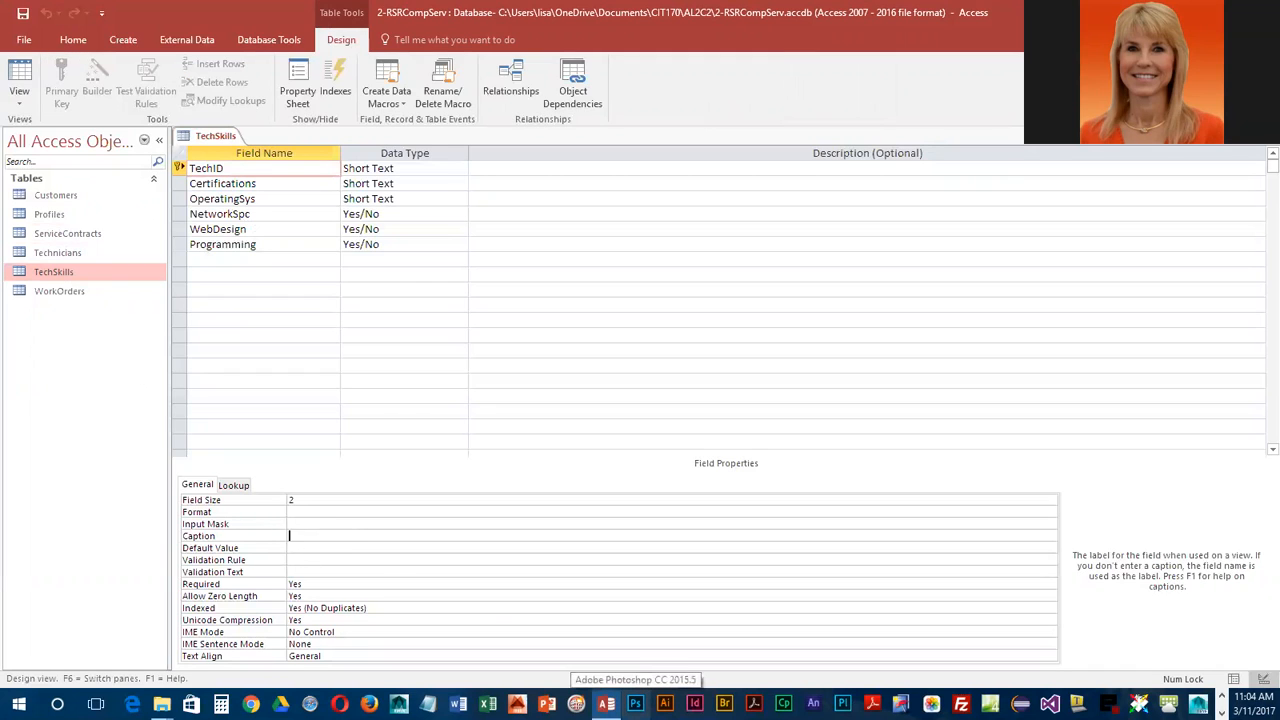
{"action": "type", "text": "Technici"}
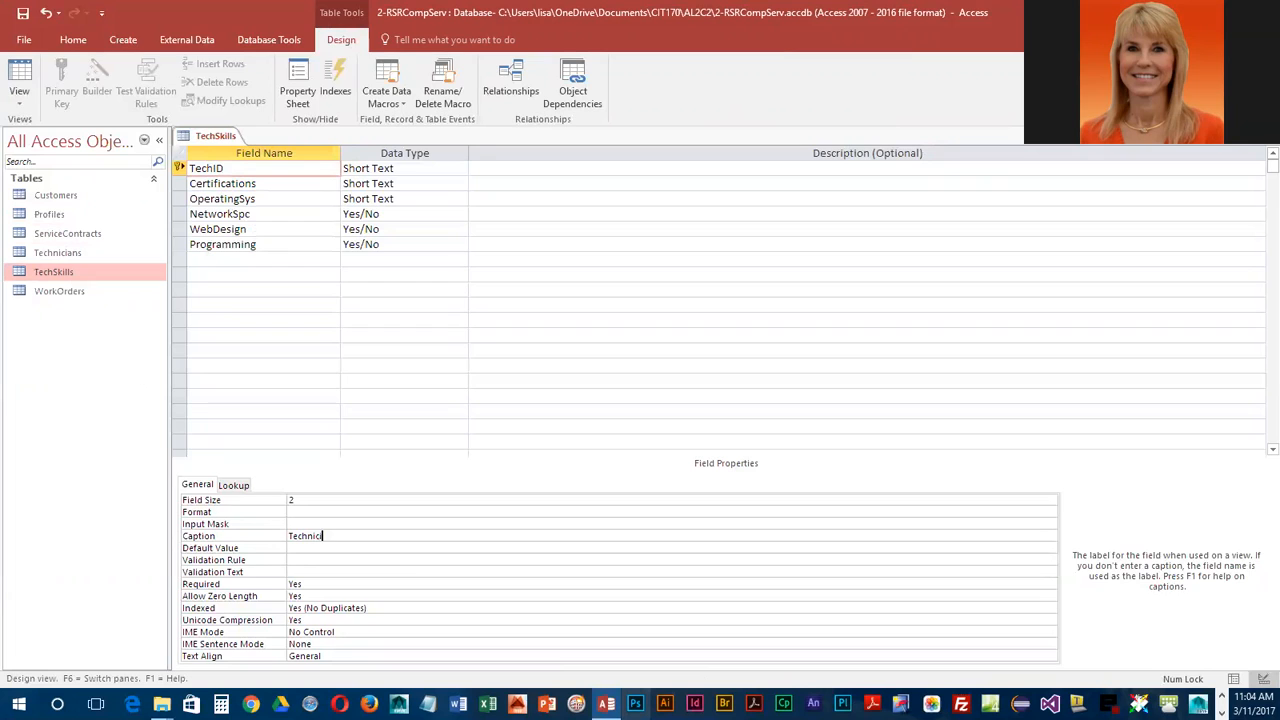
{"action": "type", "text": "an ID"}
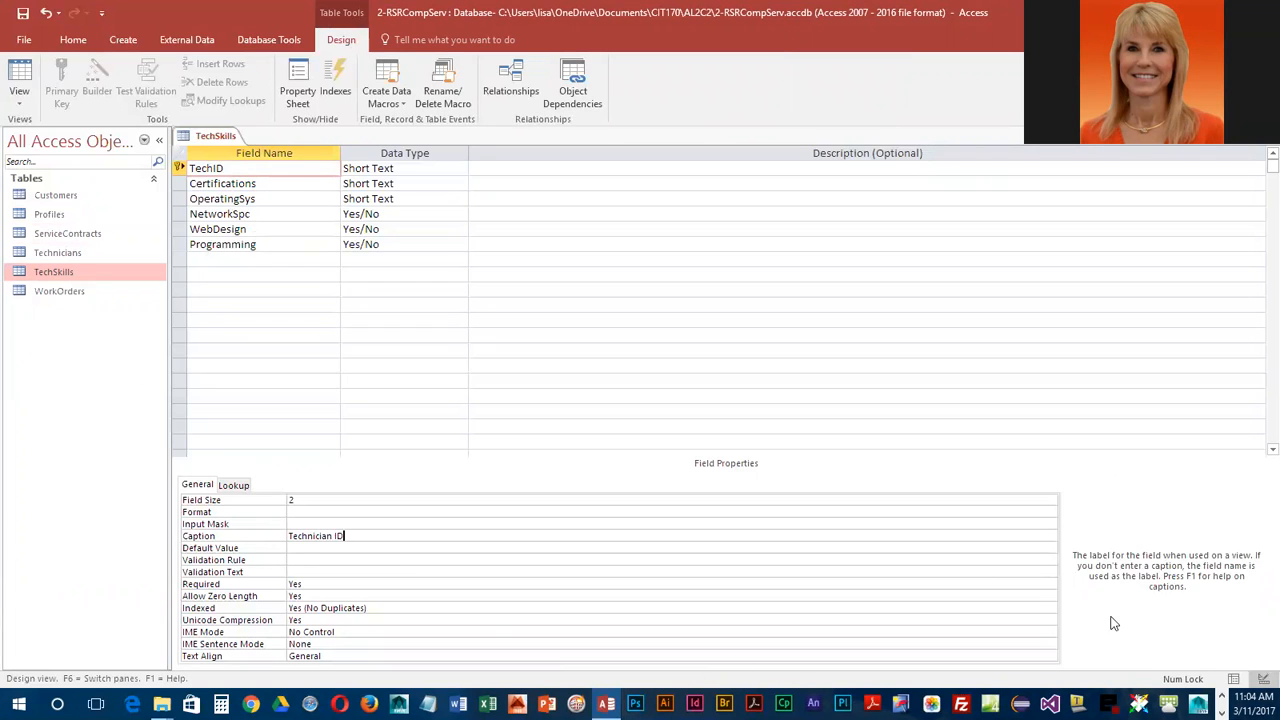
Step: Caption OperatingSys 'Operating Systems' and NetworkSpc 'Network Specialist'
{"action": "left_click", "coordinate": [304, 203]}
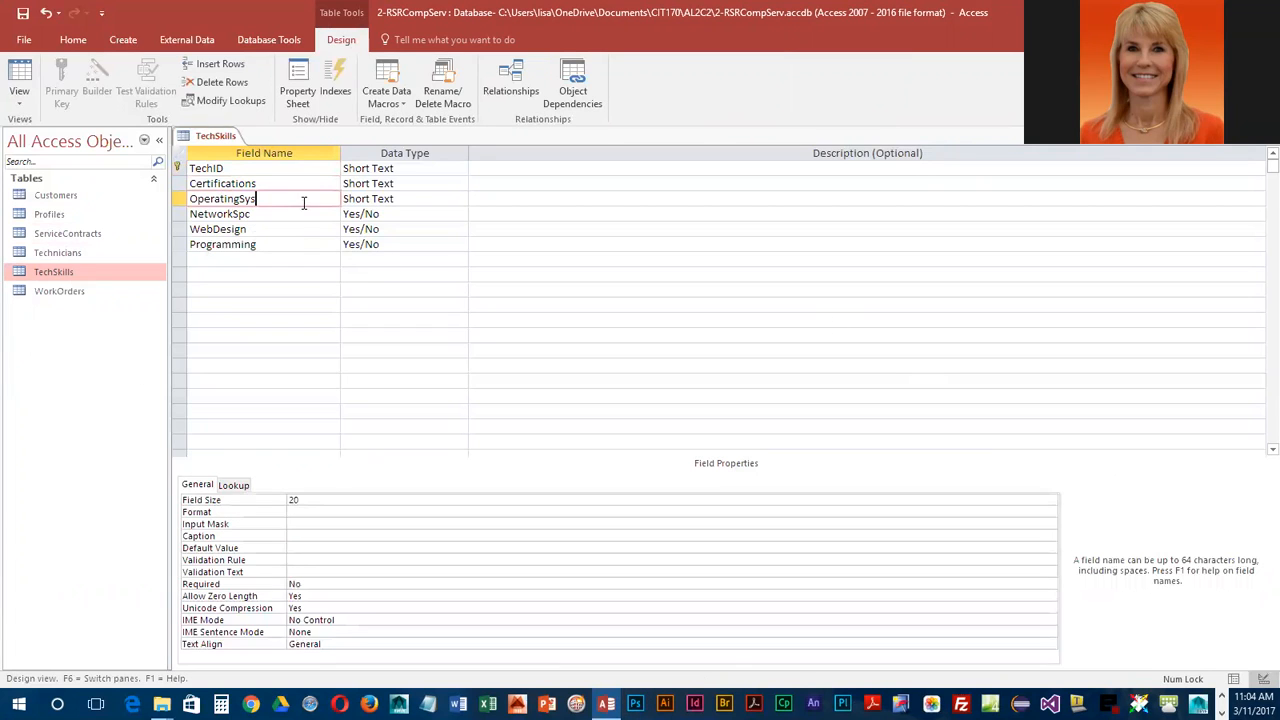
{"action": "left_click", "coordinate": [312, 536]}
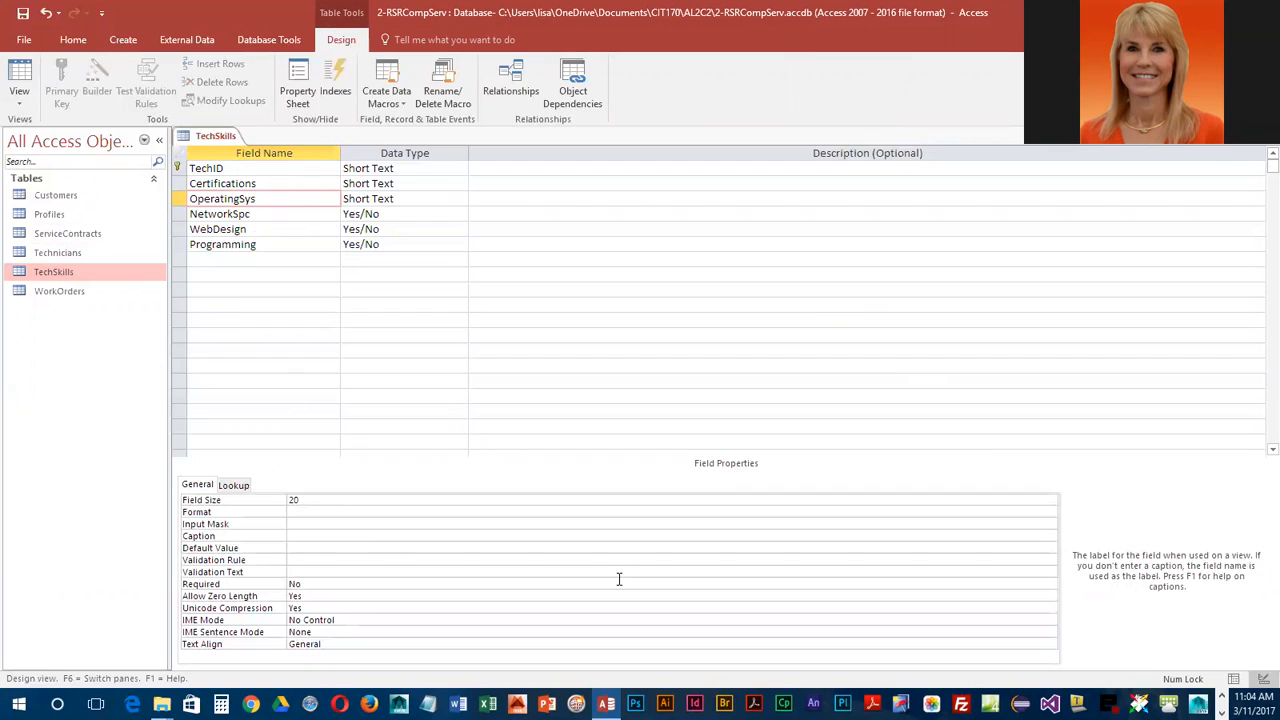
{"action": "type", "text": "Operating Systems"}
{"action": "left_click", "coordinate": [321, 214]}
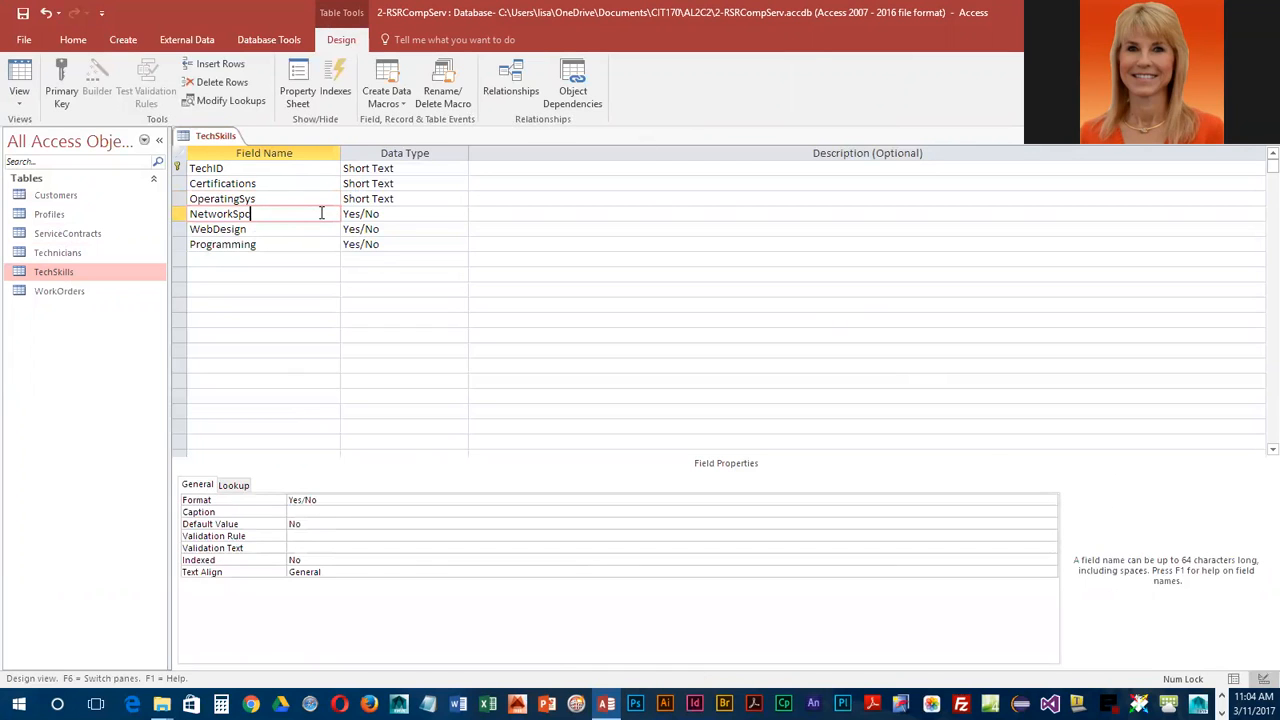
{"action": "left_click", "coordinate": [302, 512]}
{"action": "type", "text": "Network Specialist"}
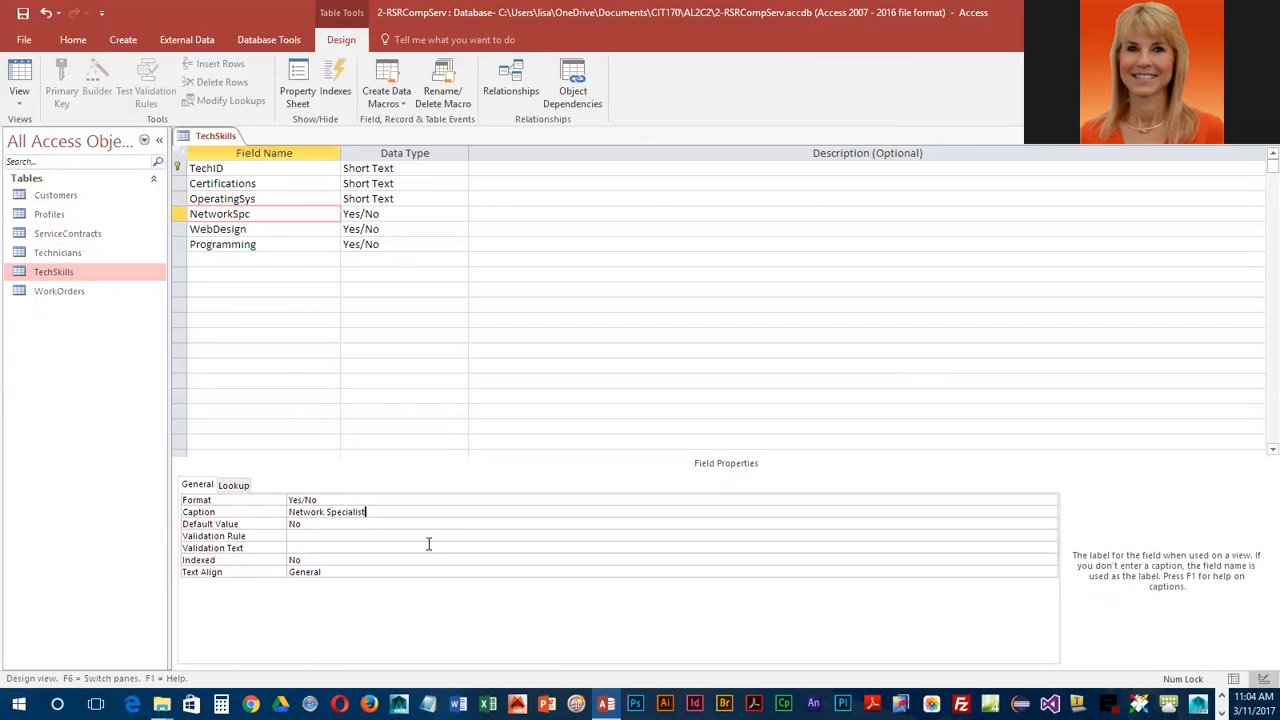
Step: Caption WebDesign 'Design Web Sites?' and Programming 'Programming'
{"action": "left_click", "coordinate": [283, 229]}
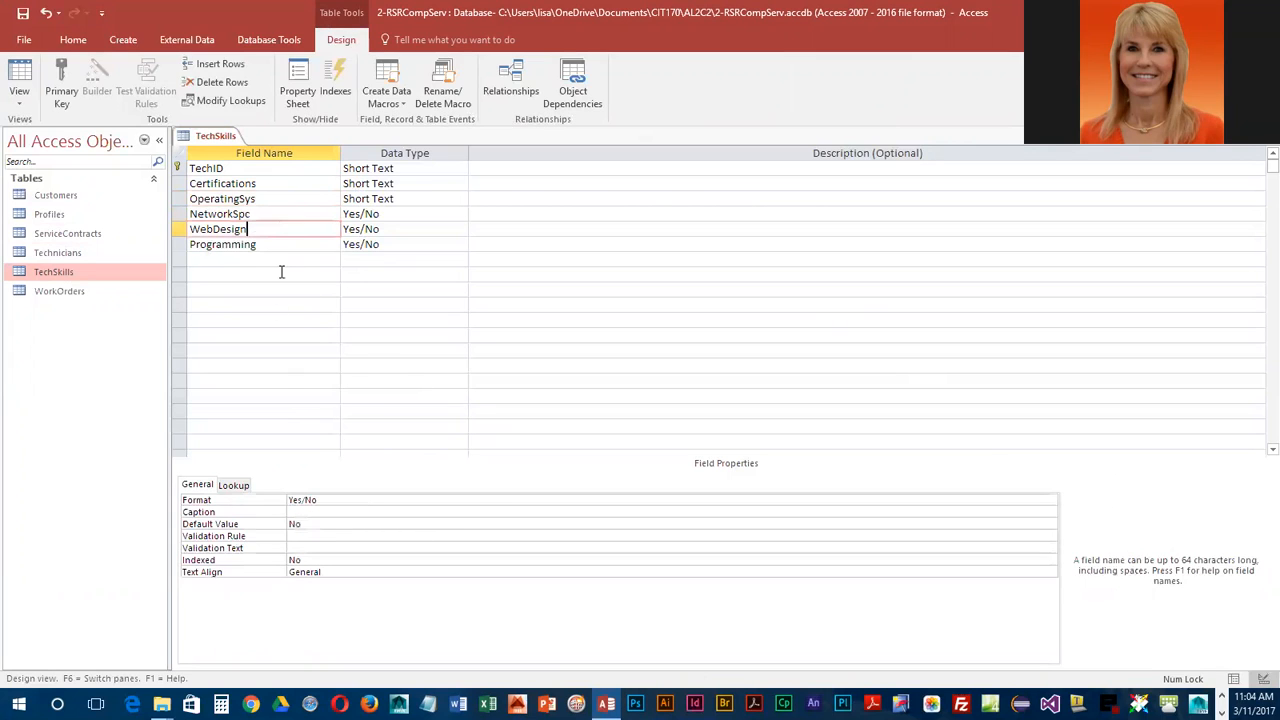
{"action": "left_click", "coordinate": [326, 512]}
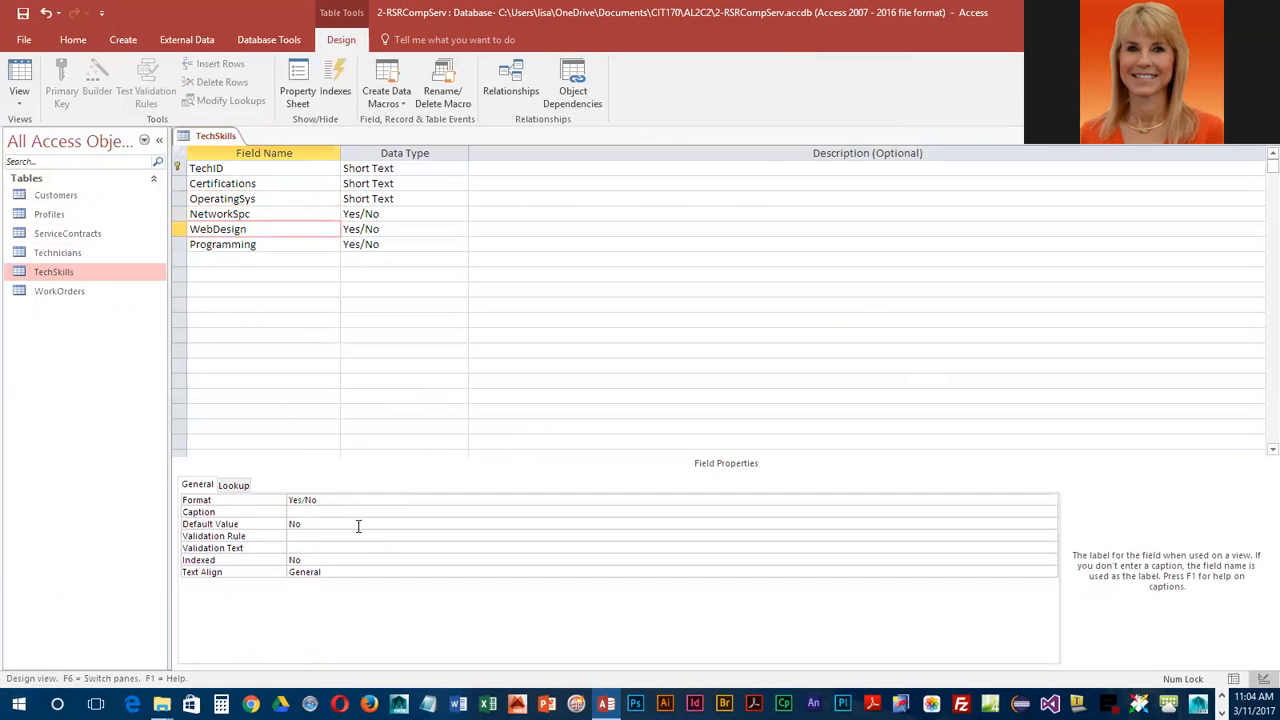
{"action": "type", "text": "Design Web Sites?"}
{"action": "left_click", "coordinate": [229, 244]}
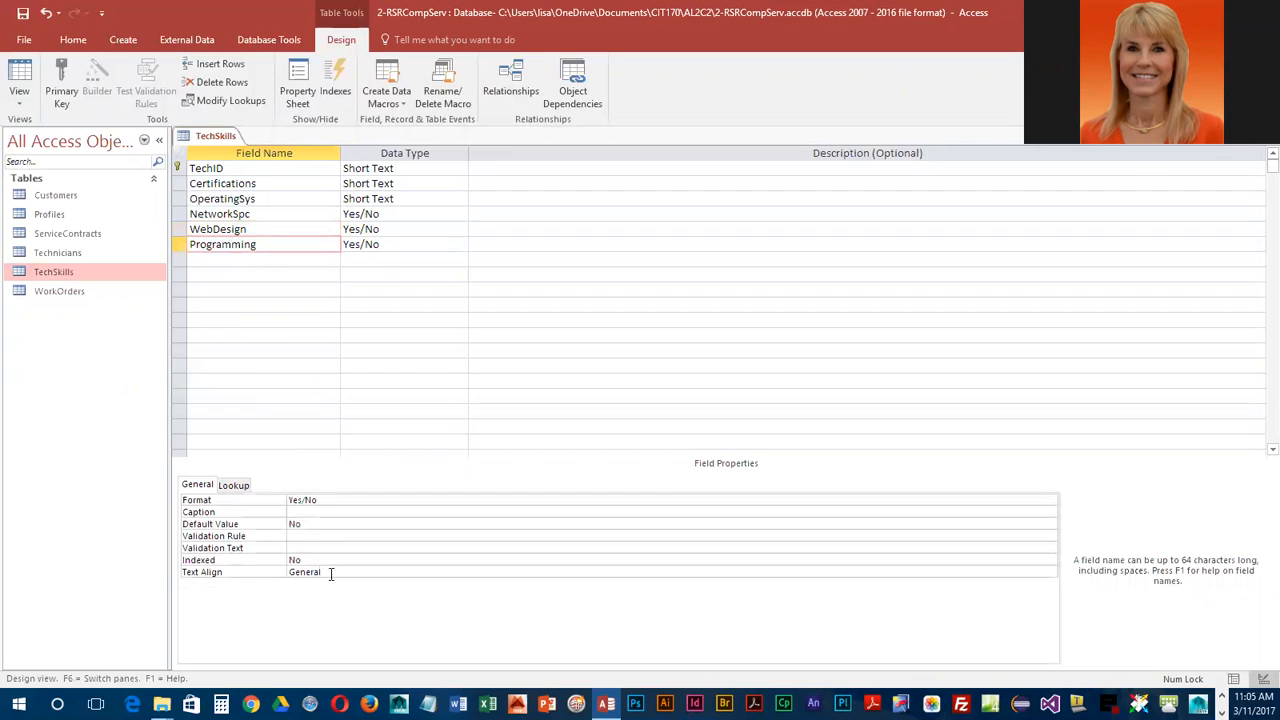
{"action": "left_click", "coordinate": [314, 515]}
{"action": "type", "text": "Programming?"}
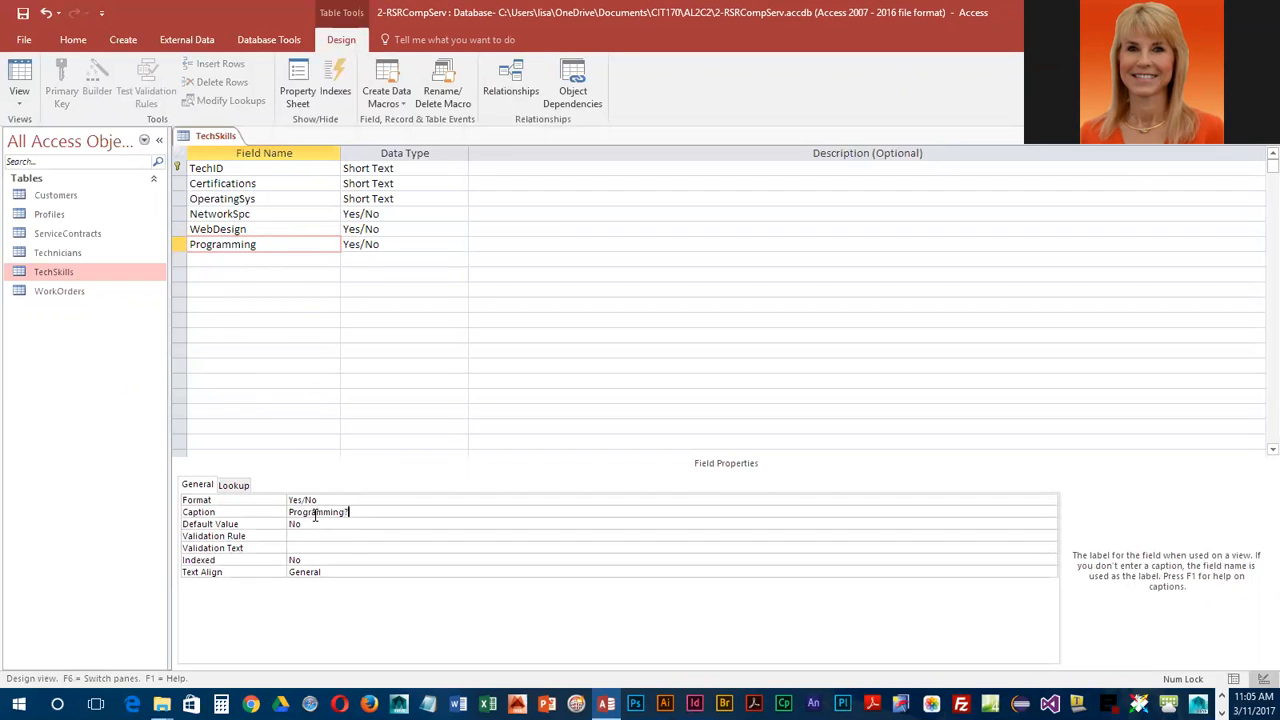
Step: Add a question mark to the NetworkSpc caption, making it 'Network Specialist?'
{"action": "left_click", "coordinate": [245, 215]}
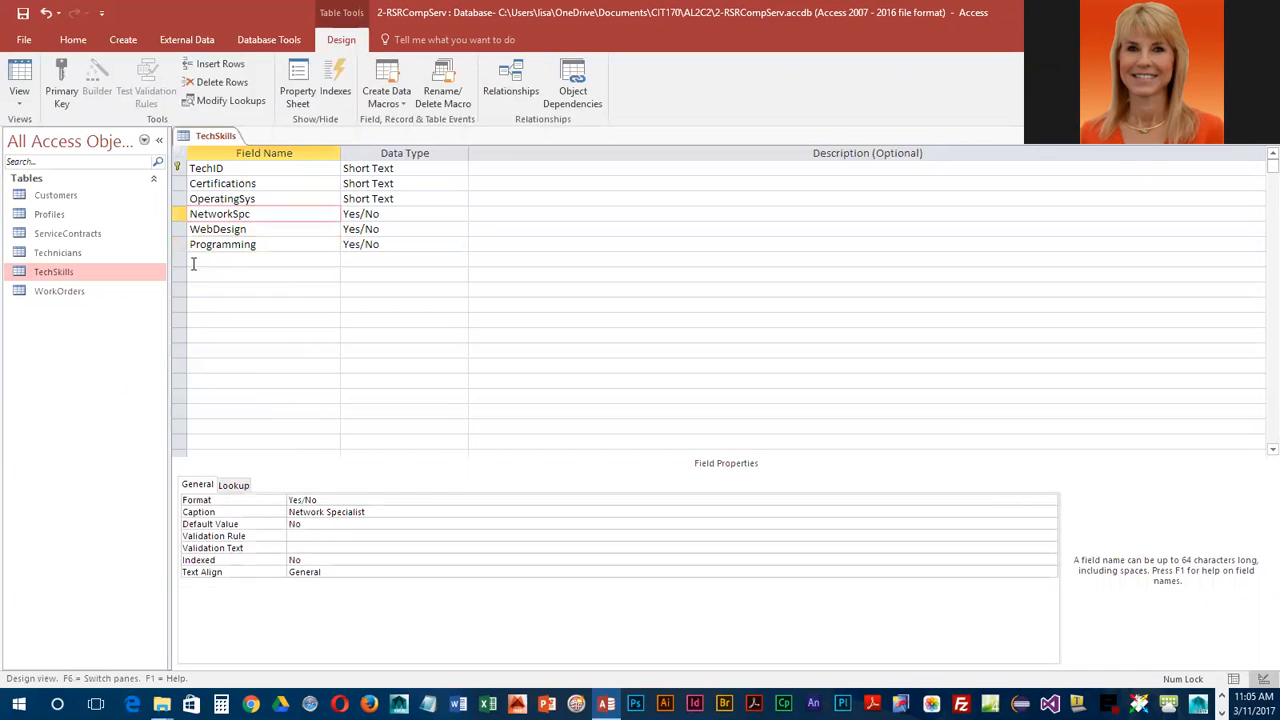
{"action": "left_click", "coordinate": [380, 511]}
{"action": "type", "text": "?"}
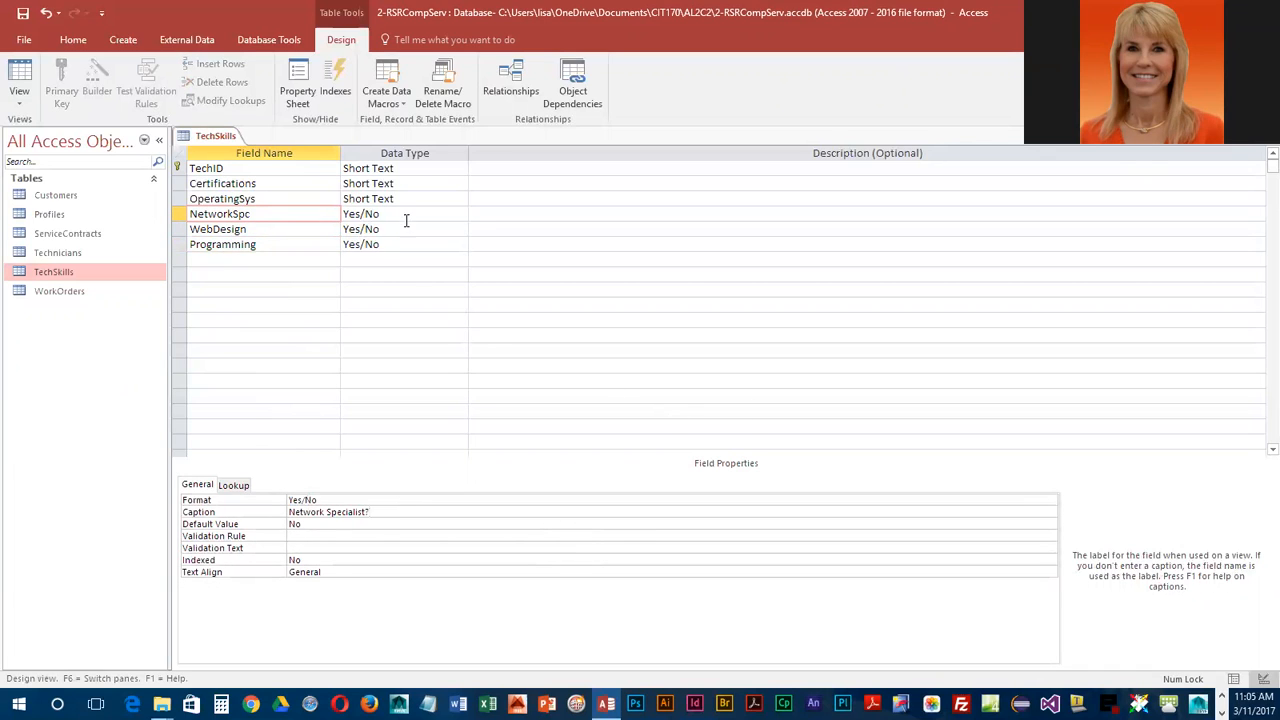
Step: Check the WebDesign, Programming and NetworkSpc captions, then save TechSkills and switch to Datasheet view
{"action": "left_click", "coordinate": [297, 228]}
{"action": "left_click", "coordinate": [292, 248]}
{"action": "left_click", "coordinate": [289, 214]}
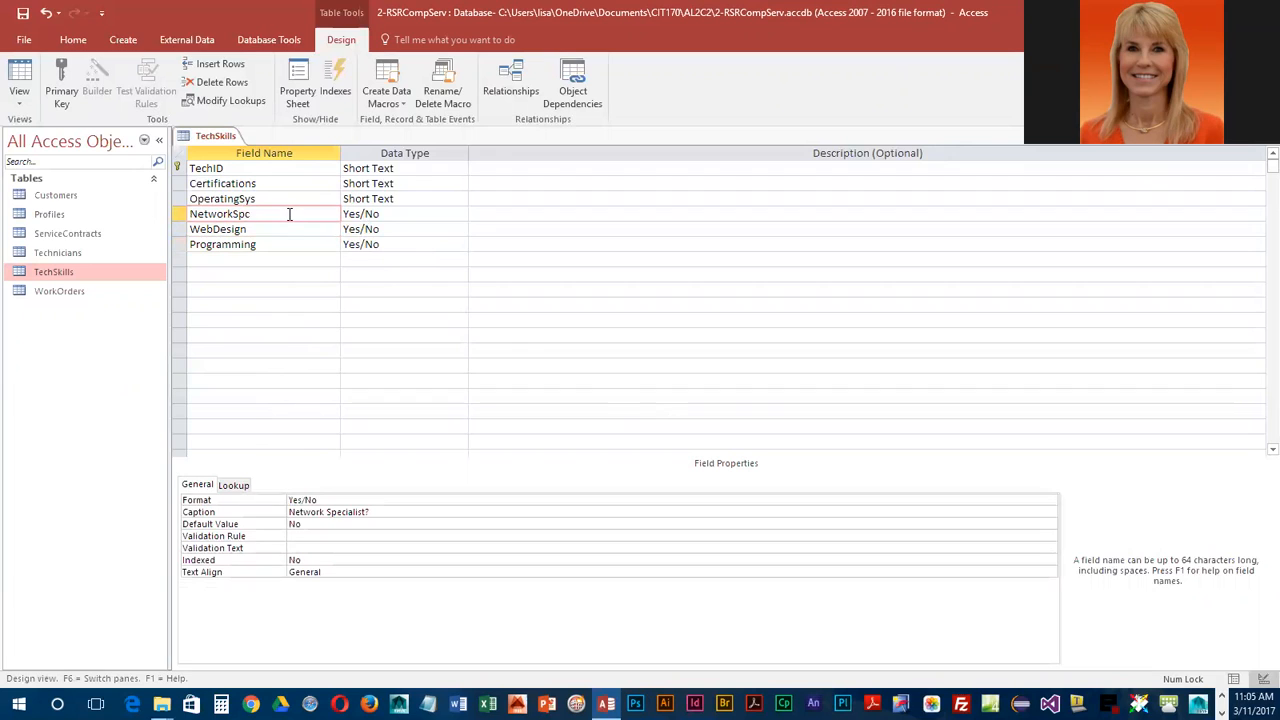
{"action": "left_click", "coordinate": [286, 228]}
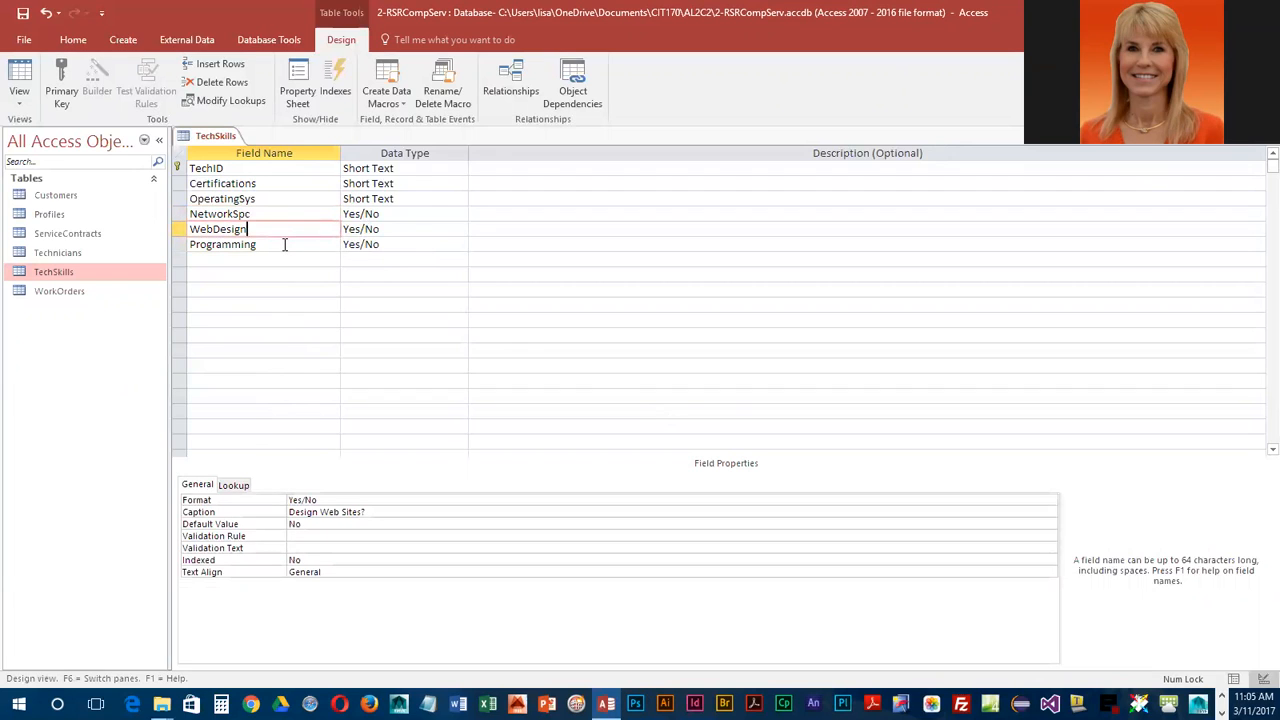
{"action": "left_click", "coordinate": [284, 245]}
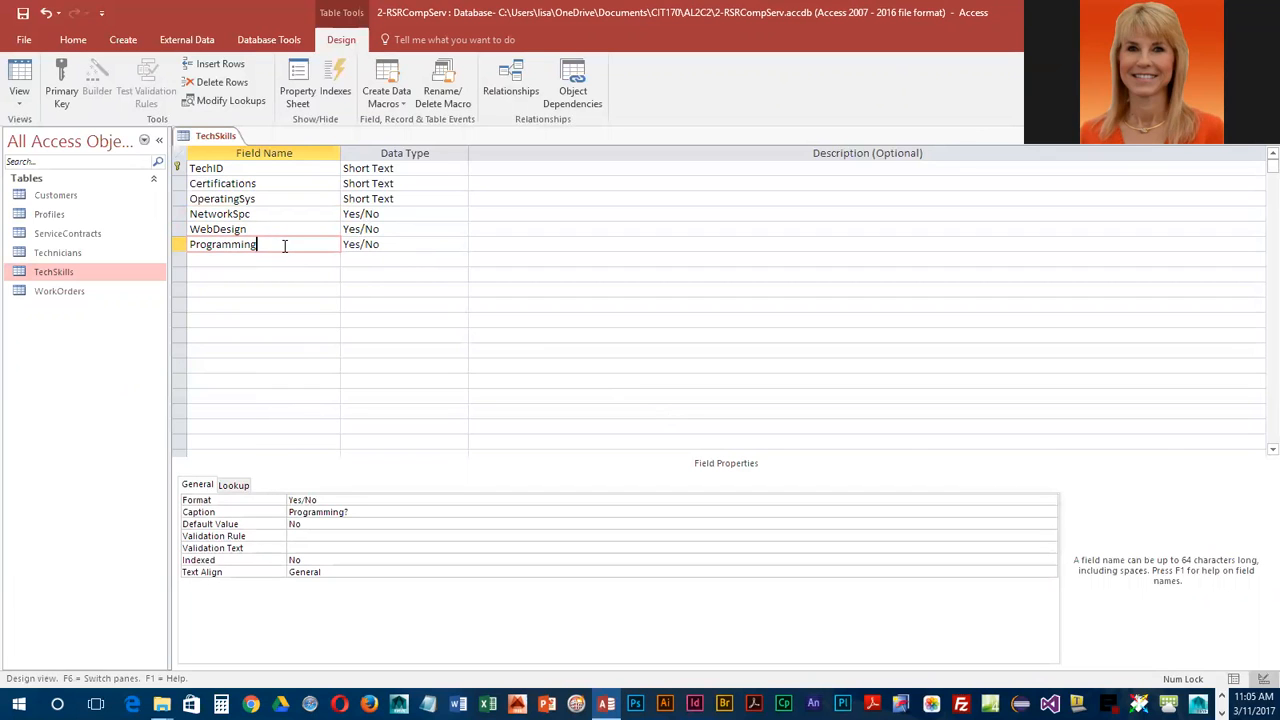
{"action": "left_click", "coordinate": [23, 13]}
{"action": "left_click", "coordinate": [19, 76]}
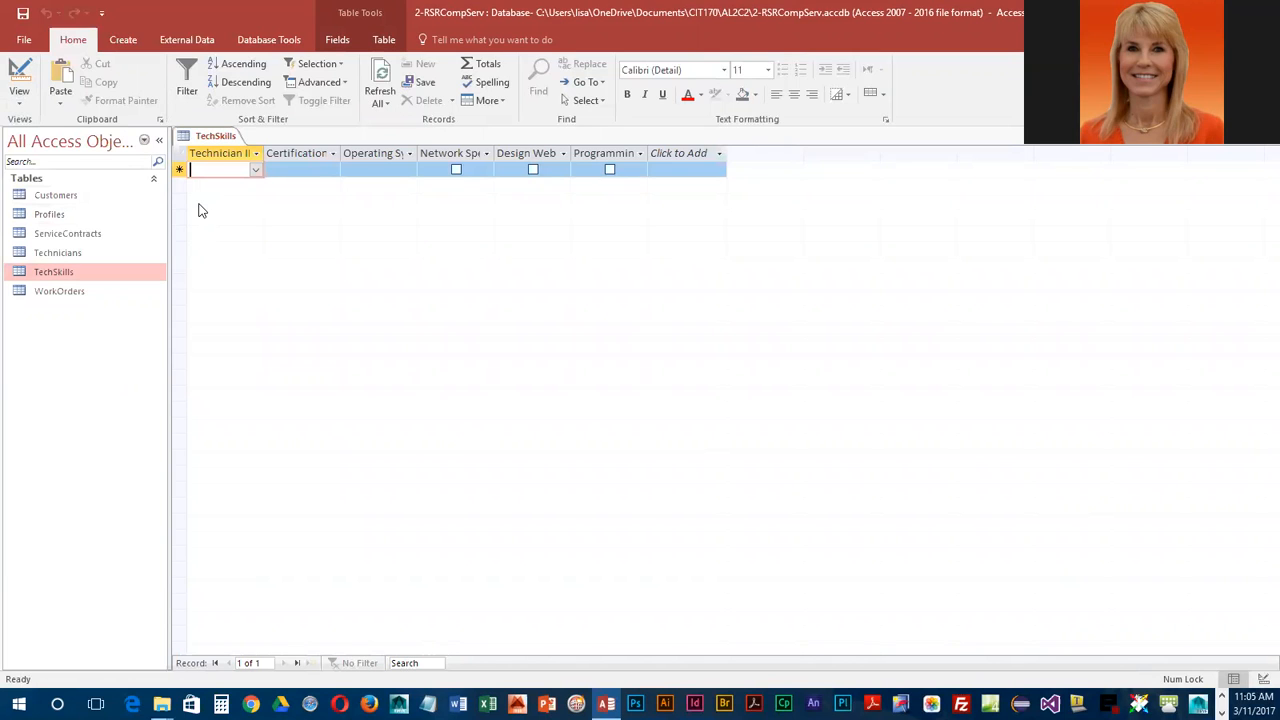
Step: Choose Kelsey as the Technician ID for the first record and drop down the Certification list
{"action": "left_click", "coordinate": [256, 171]}
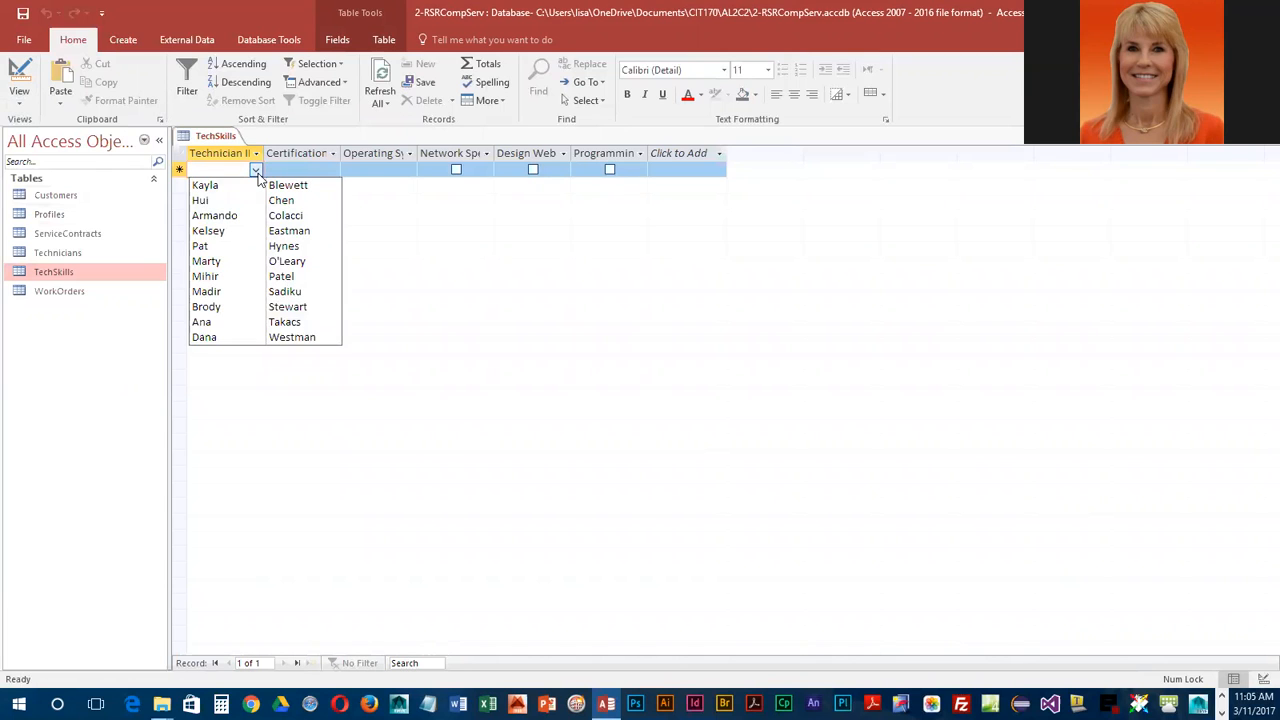
{"action": "left_click", "coordinate": [287, 232]}
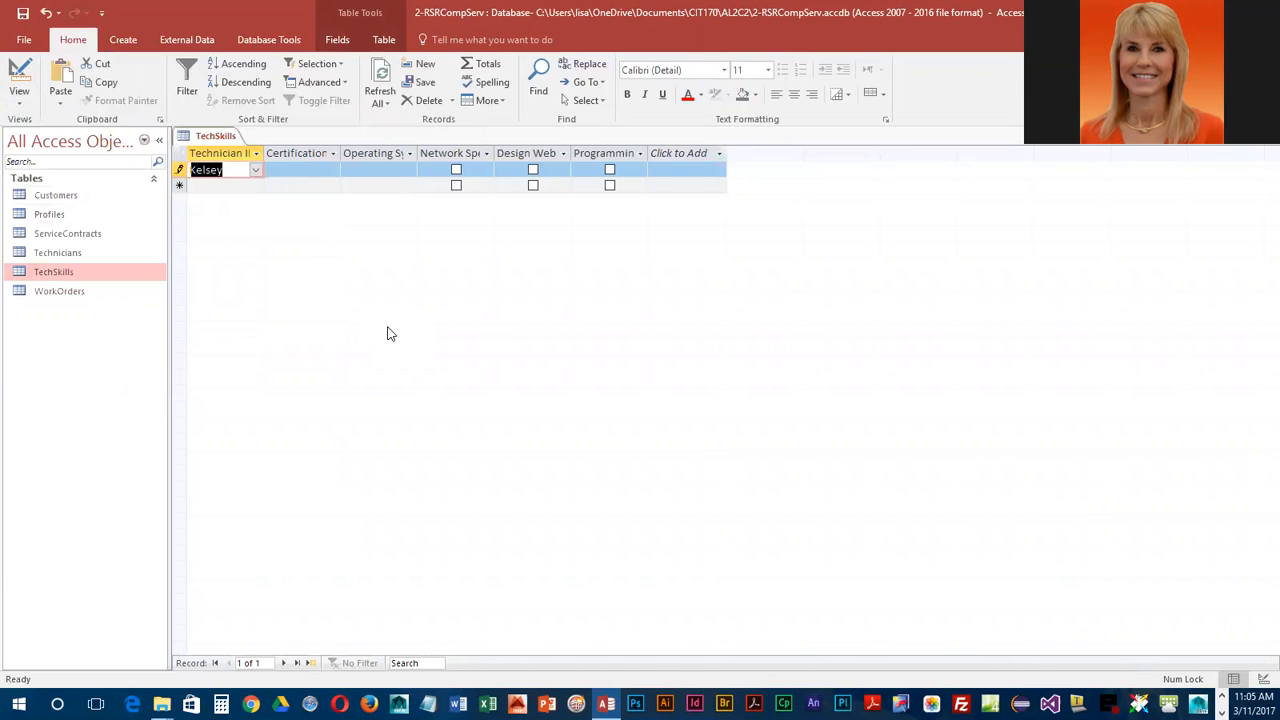
{"action": "key", "text": "Tab"}
{"action": "left_click", "coordinate": [333, 171]}
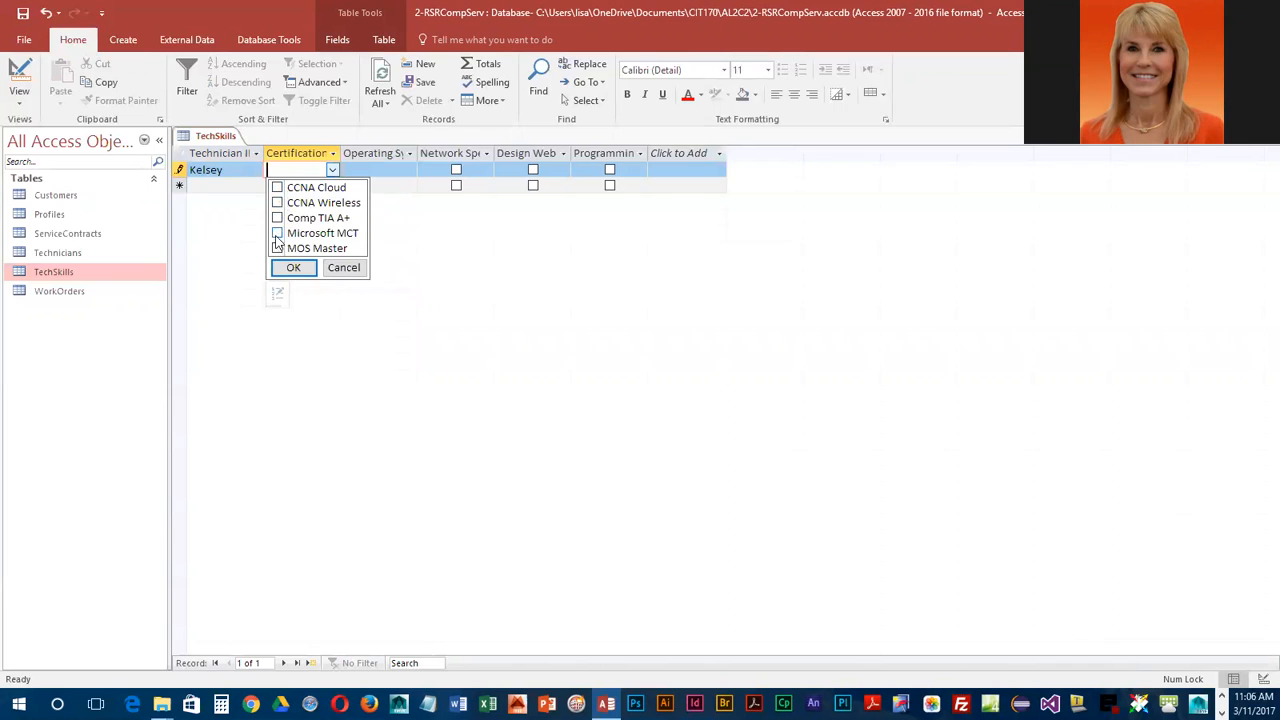
Step: Tick CCNA Cloud and Microsoft MCT in Kelsey's Certification list
{"action": "left_click", "coordinate": [242, 169]}
{"action": "left_click", "coordinate": [257, 170]}
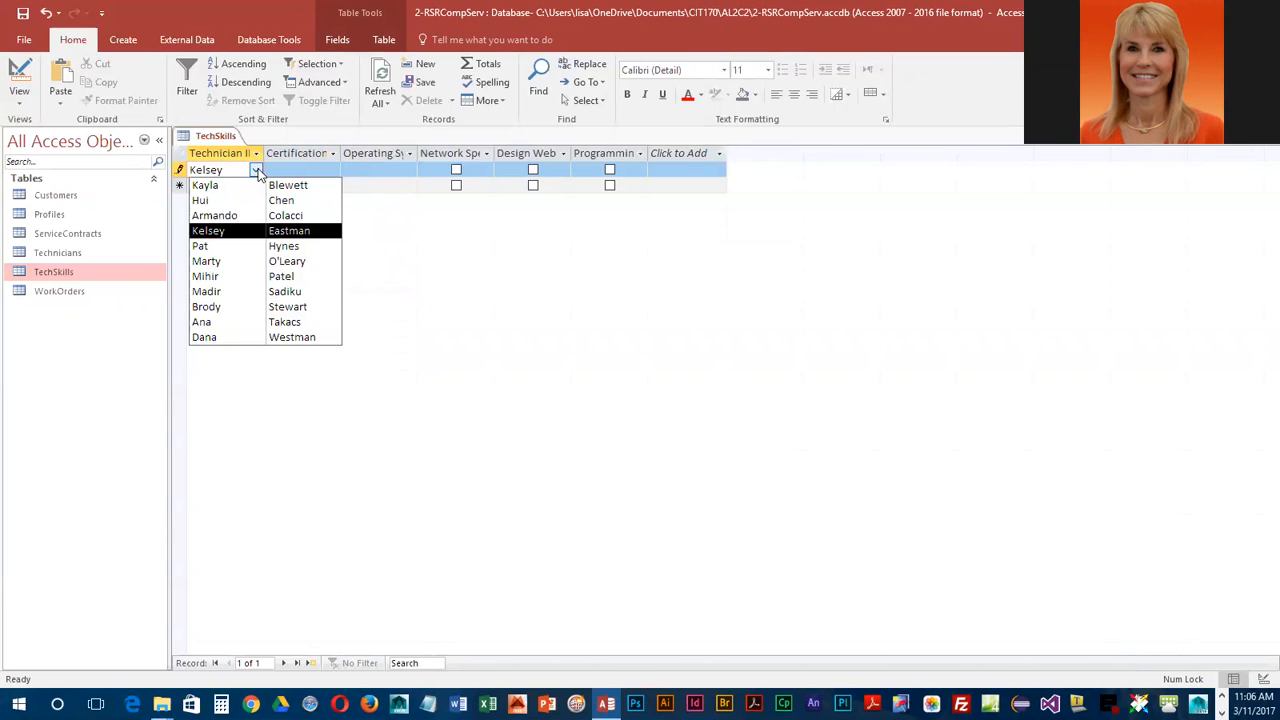
{"action": "left_click", "coordinate": [320, 170]}
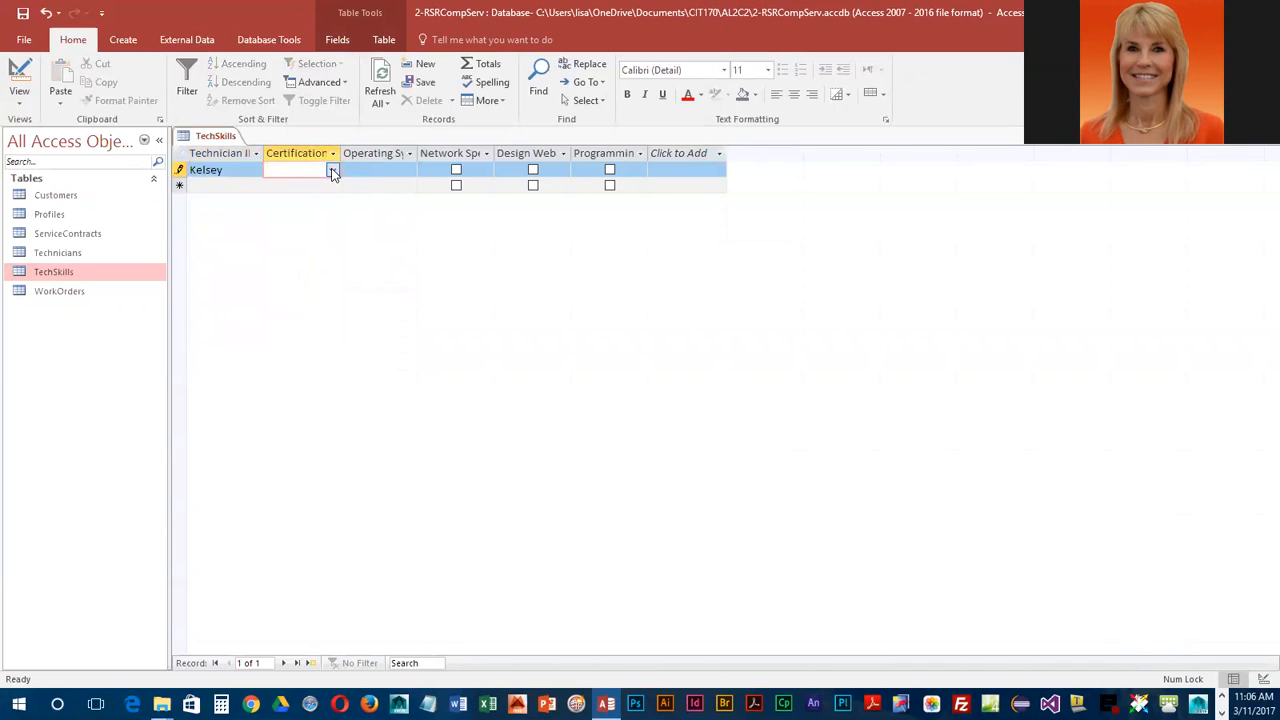
{"action": "left_click", "coordinate": [332, 171]}
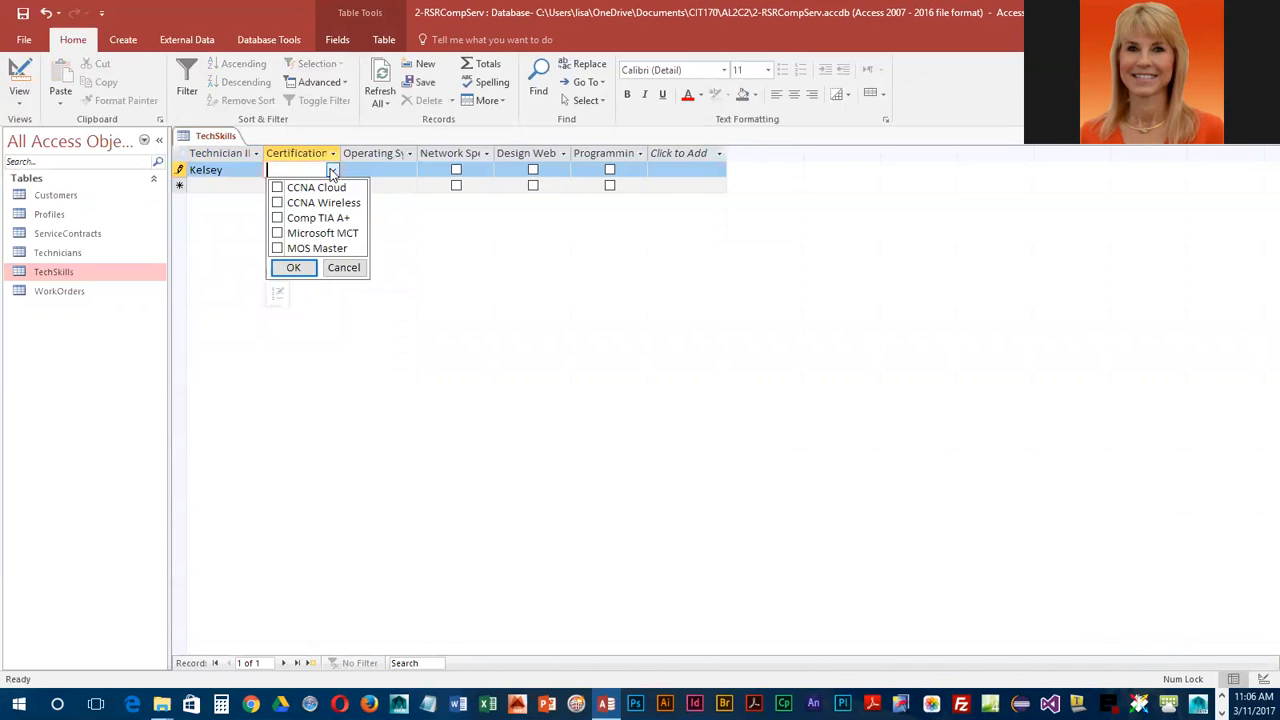
{"action": "left_click", "coordinate": [278, 189]}
{"action": "left_click", "coordinate": [278, 234]}
Step: Set Kelsey's Operating System to Windows 10, Windows 8 and Linux
{"action": "left_click", "coordinate": [405, 171]}
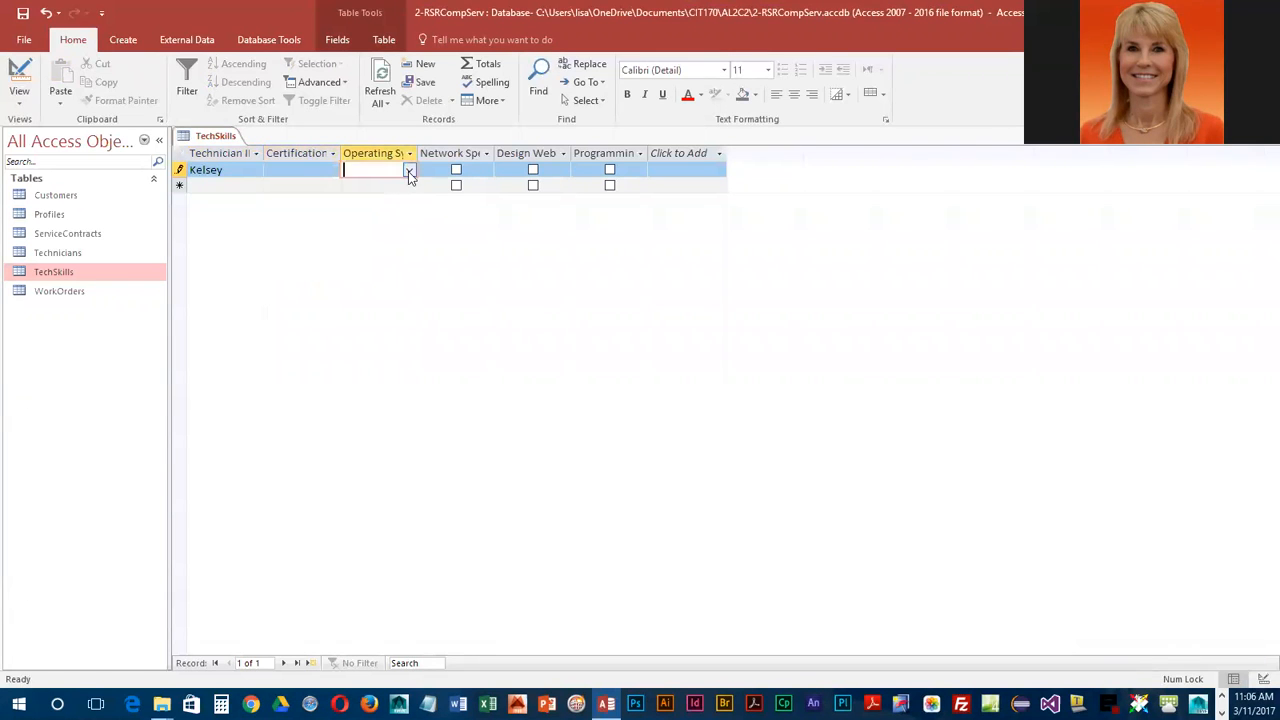
{"action": "left_click", "coordinate": [407, 171]}
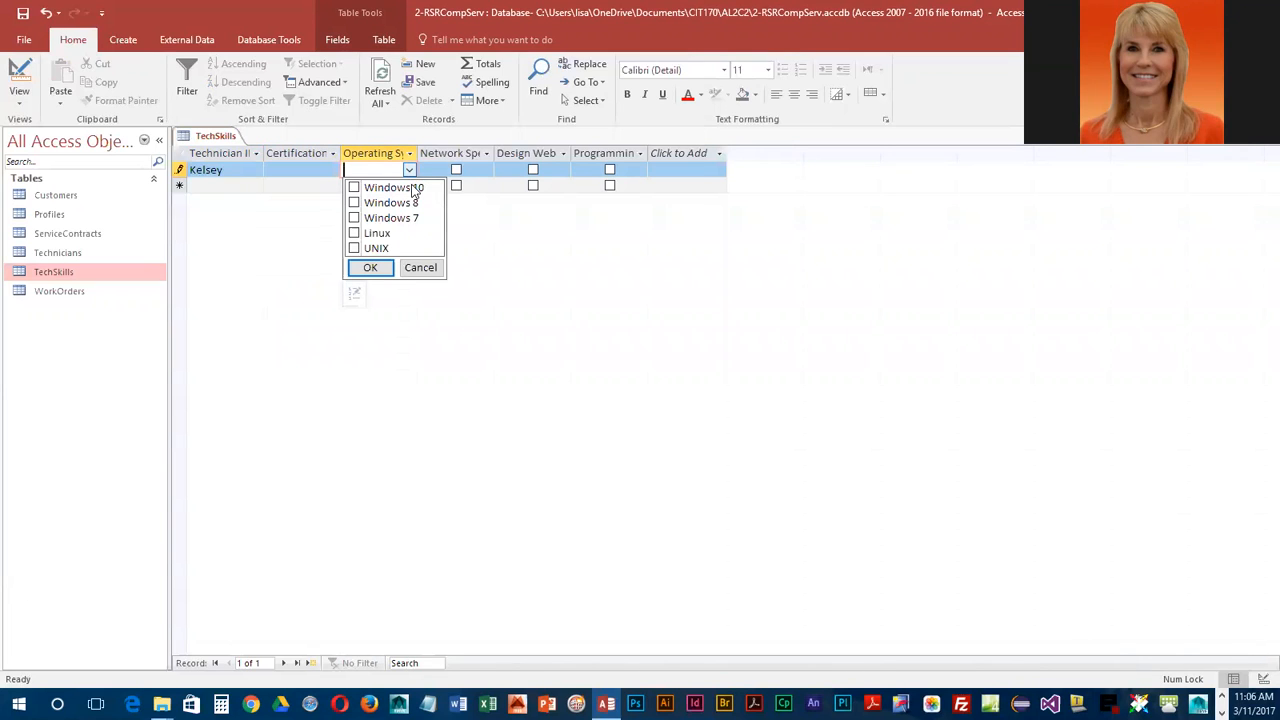
{"action": "left_click", "coordinate": [354, 187]}
{"action": "left_click", "coordinate": [355, 203]}
{"action": "left_click", "coordinate": [354, 233]}
{"action": "left_click", "coordinate": [368, 268]}
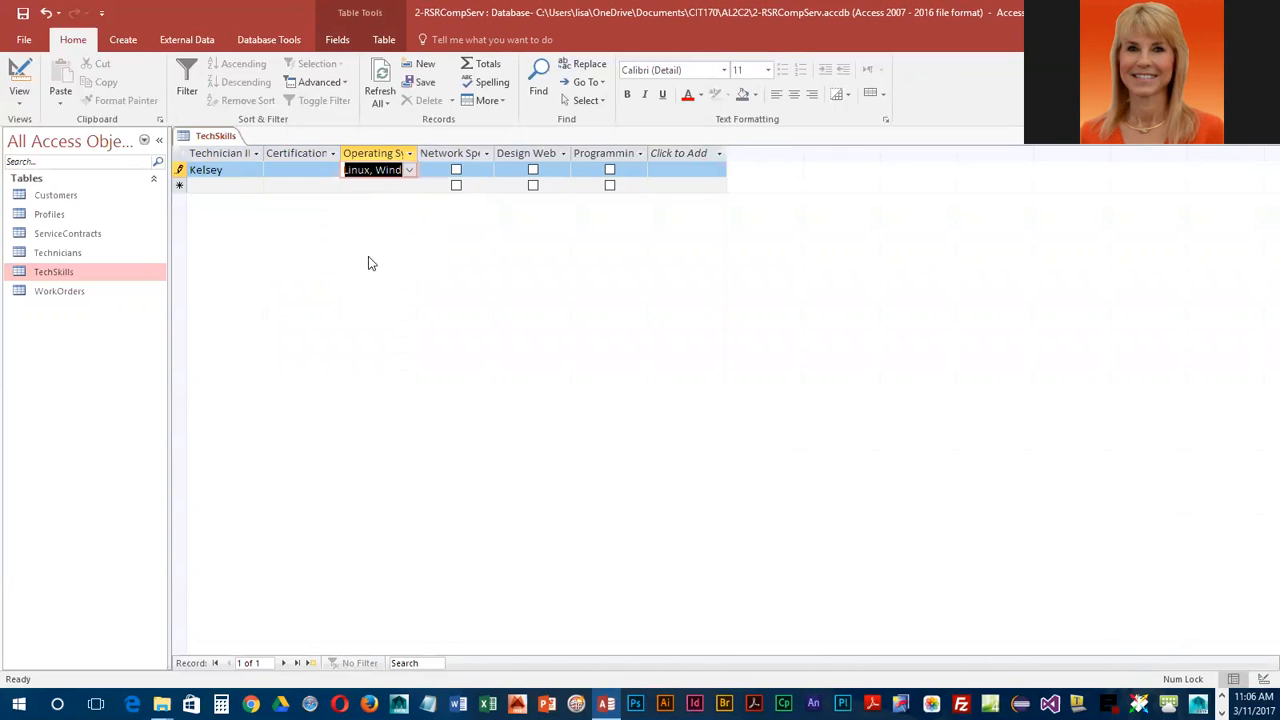
Step: Reselect CCNA Cloud and Microsoft MCT as certifications and confirm them
{"action": "left_click", "coordinate": [331, 170]}
{"action": "left_click", "coordinate": [277, 188]}
{"action": "left_click", "coordinate": [278, 234]}
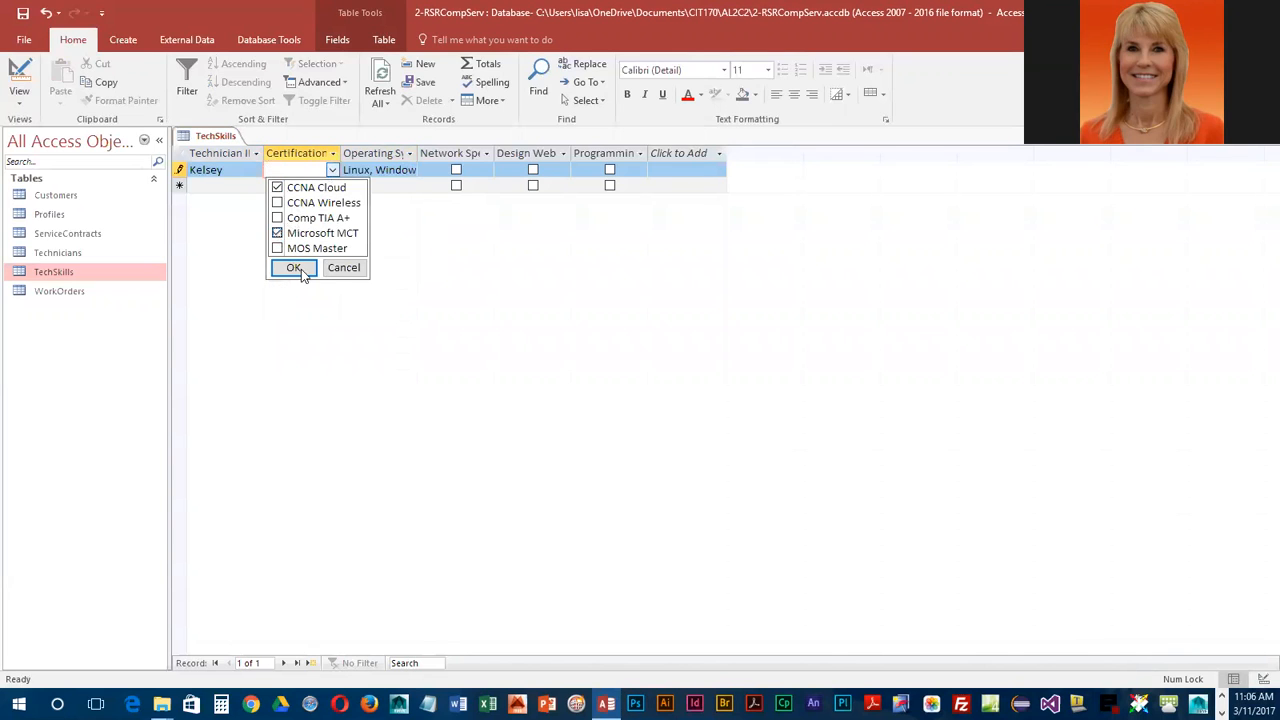
{"action": "left_click", "coordinate": [293, 268]}
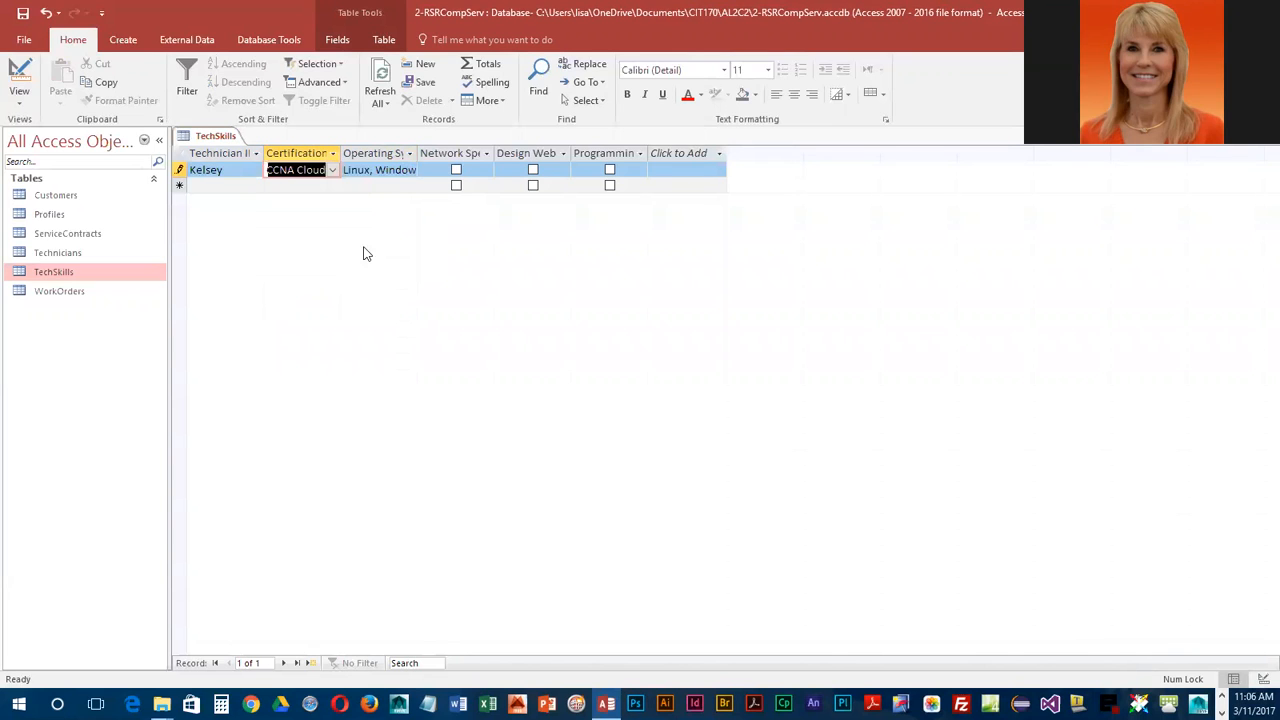
Step: Tick Network Specialist? for Kelsey, best-fit all column widths, and close the TechSkills table
{"action": "left_click", "coordinate": [457, 170]}
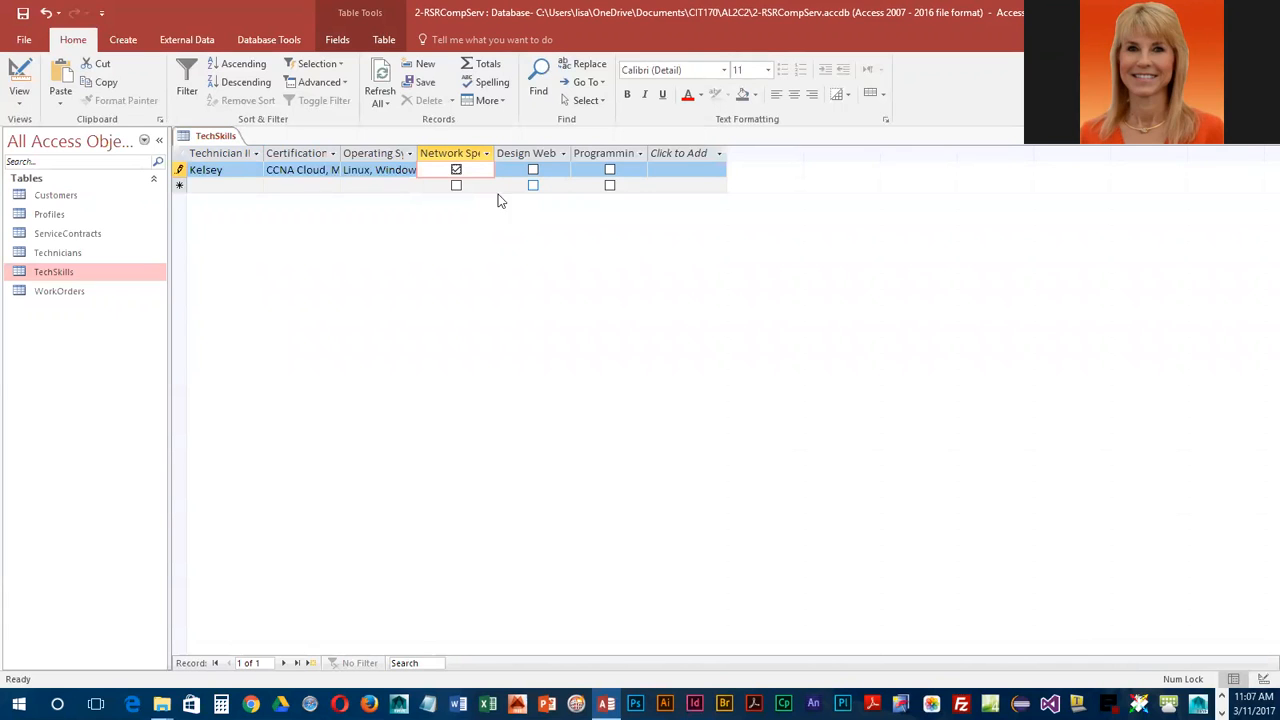
{"action": "left_click_drag", "start_coordinate": [226, 154], "coordinate": [605, 163]}
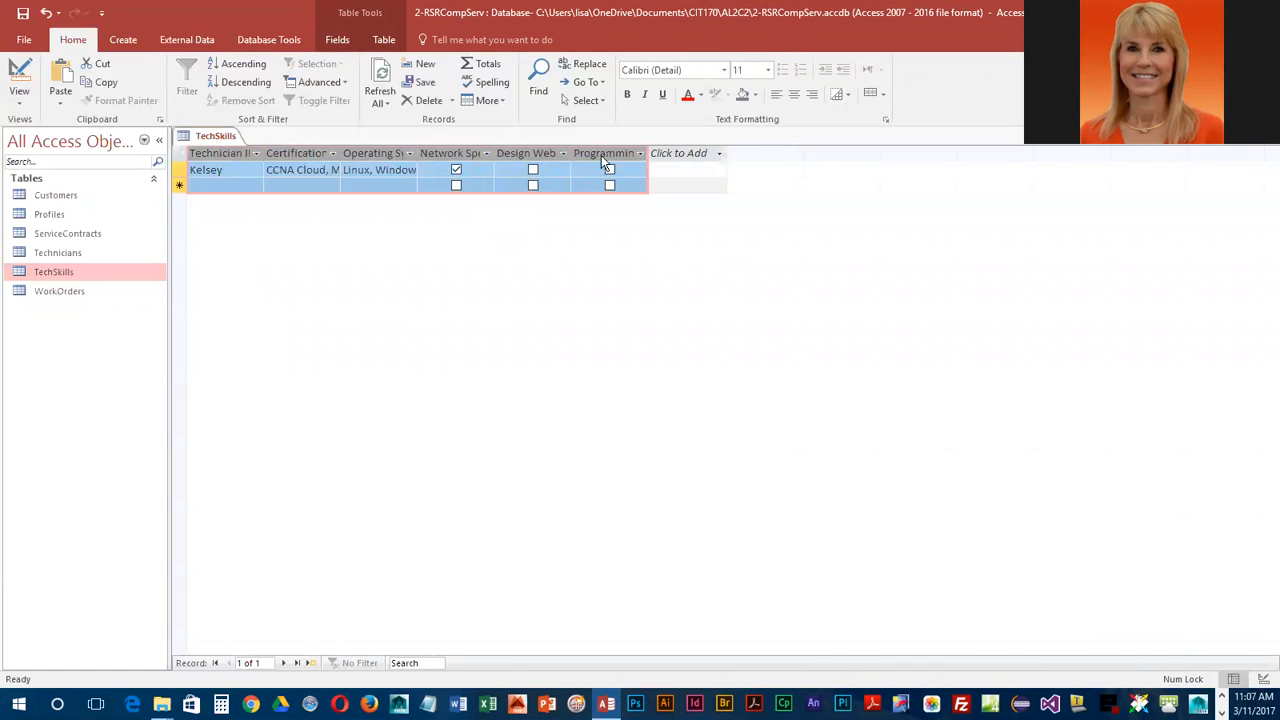
{"action": "left_click", "coordinate": [490, 101]}
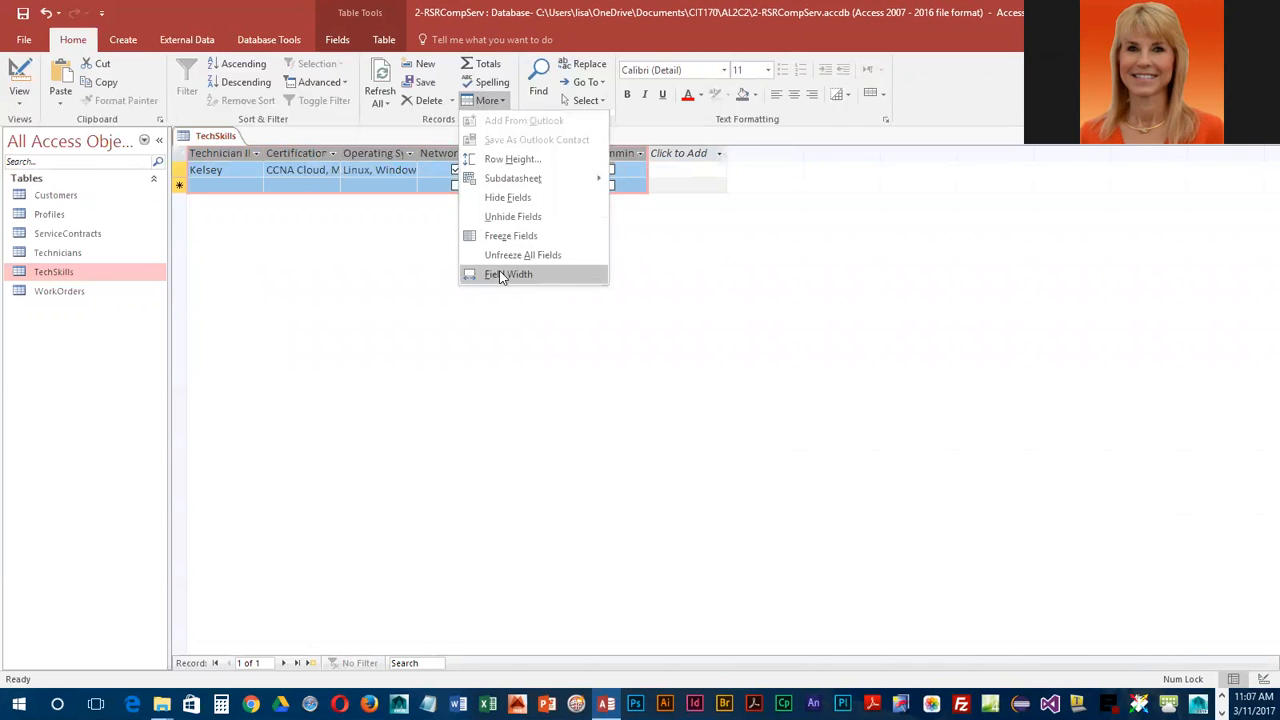
{"action": "left_click", "coordinate": [506, 274]}
{"action": "left_click", "coordinate": [703, 279]}
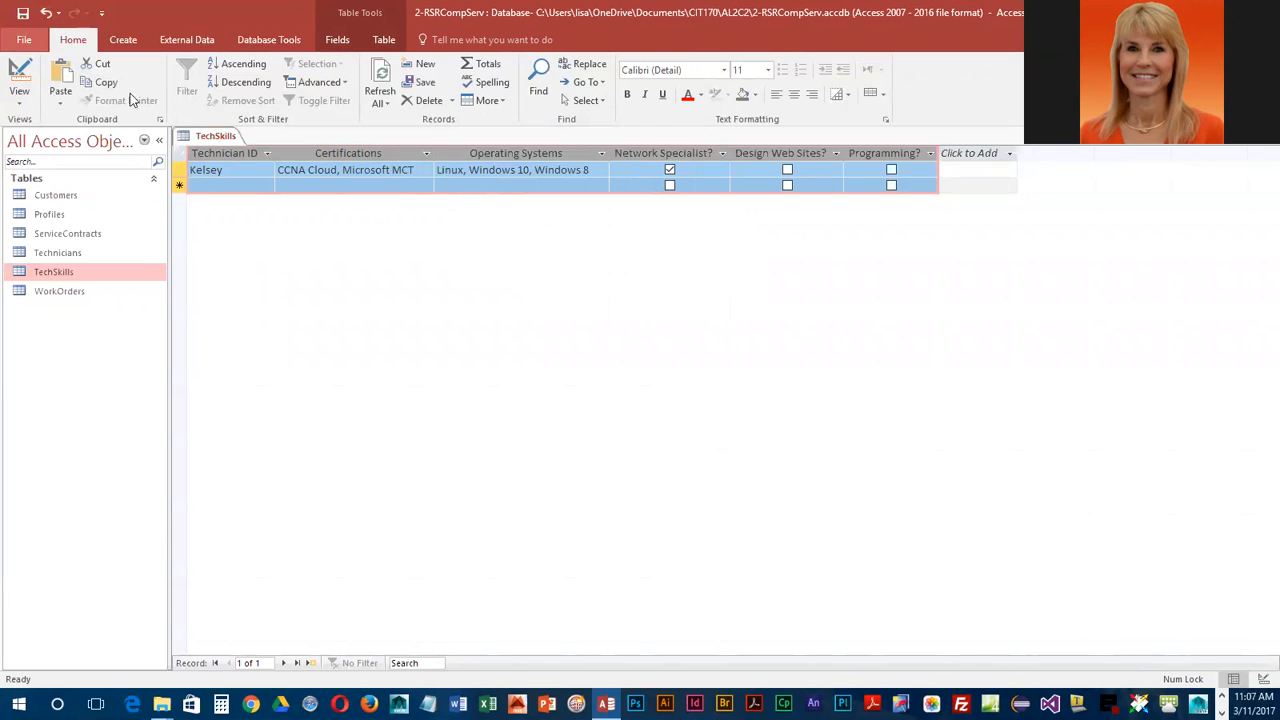
{"action": "right_click", "coordinate": [224, 141]}
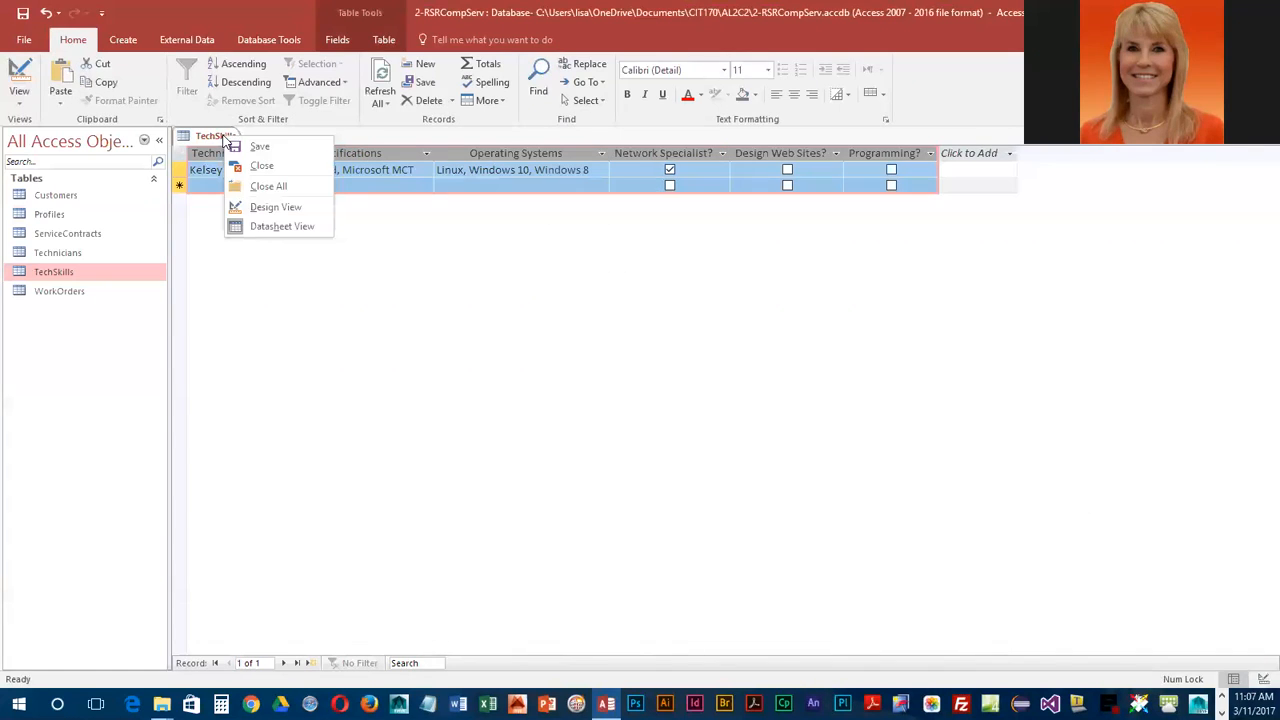
{"action": "left_click", "coordinate": [258, 166]}
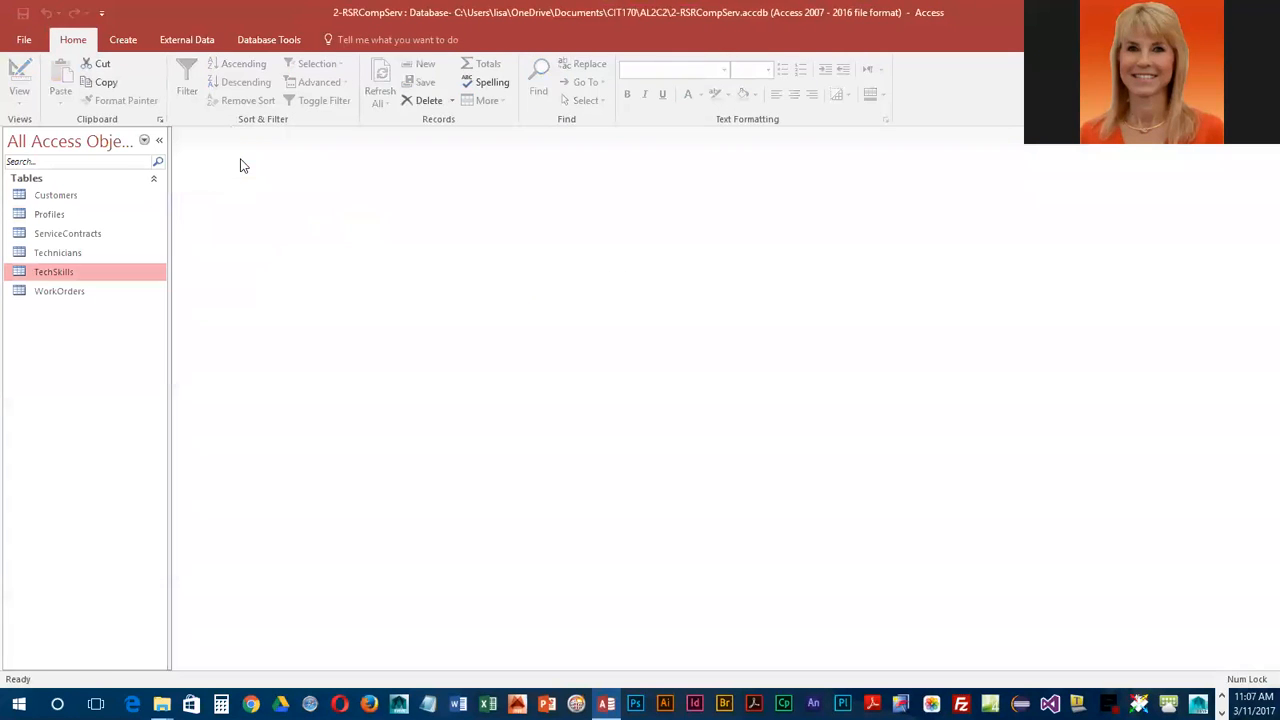